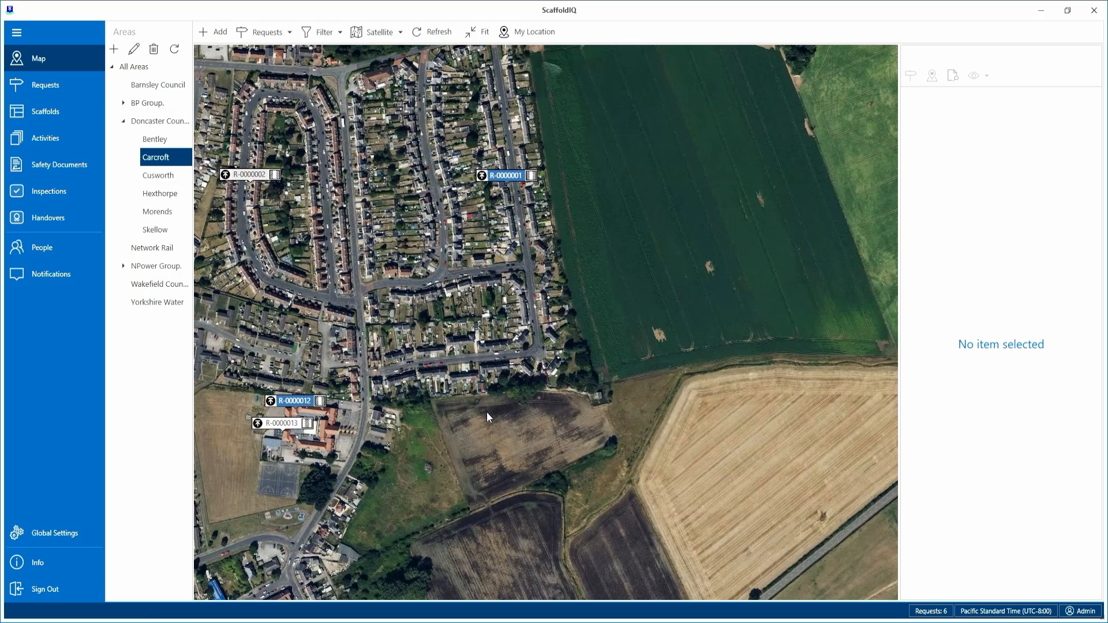
Switch the map from satellite imagery to the Street layer and locate New Street in Carcroft.
left_click(402, 33)
left_click(390, 60)
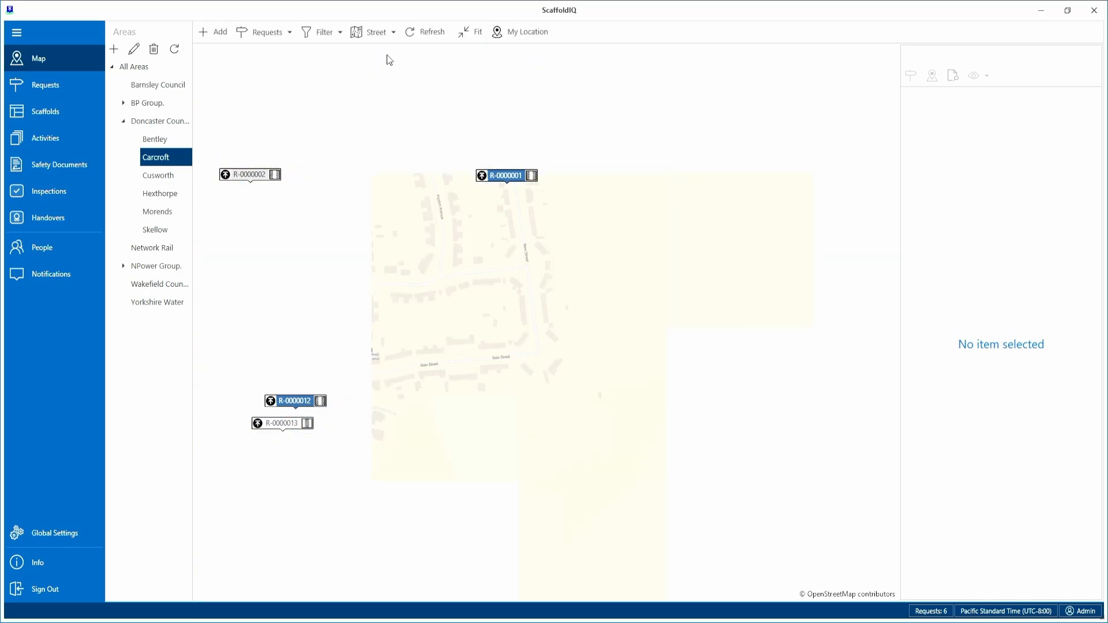
scroll(438, 376, "up", 5)
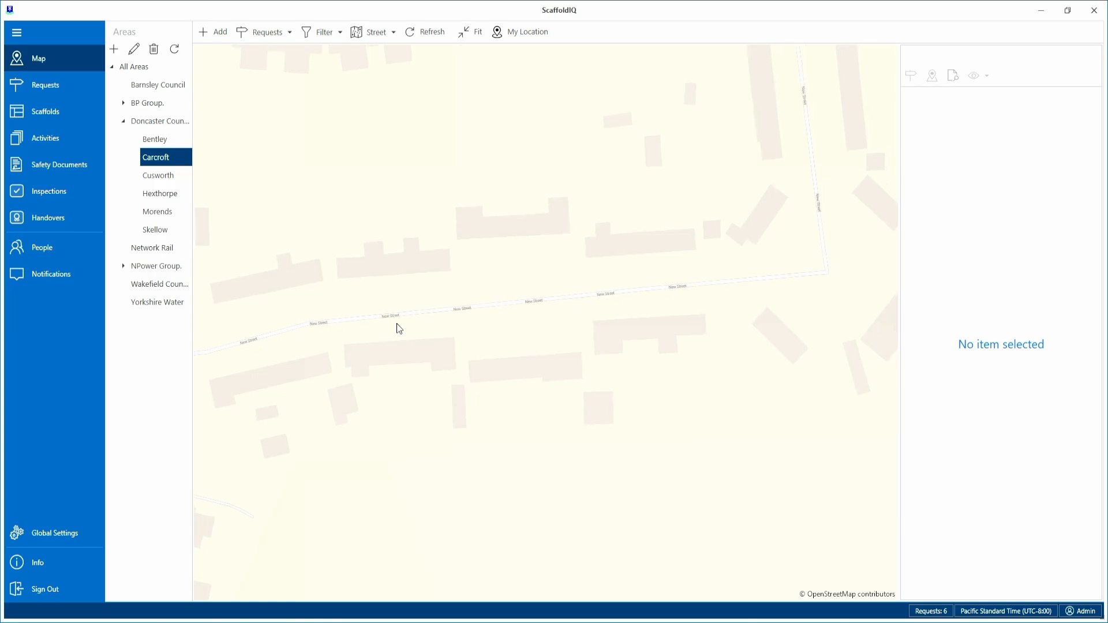
left_click_drag(453, 332, 516, 324)
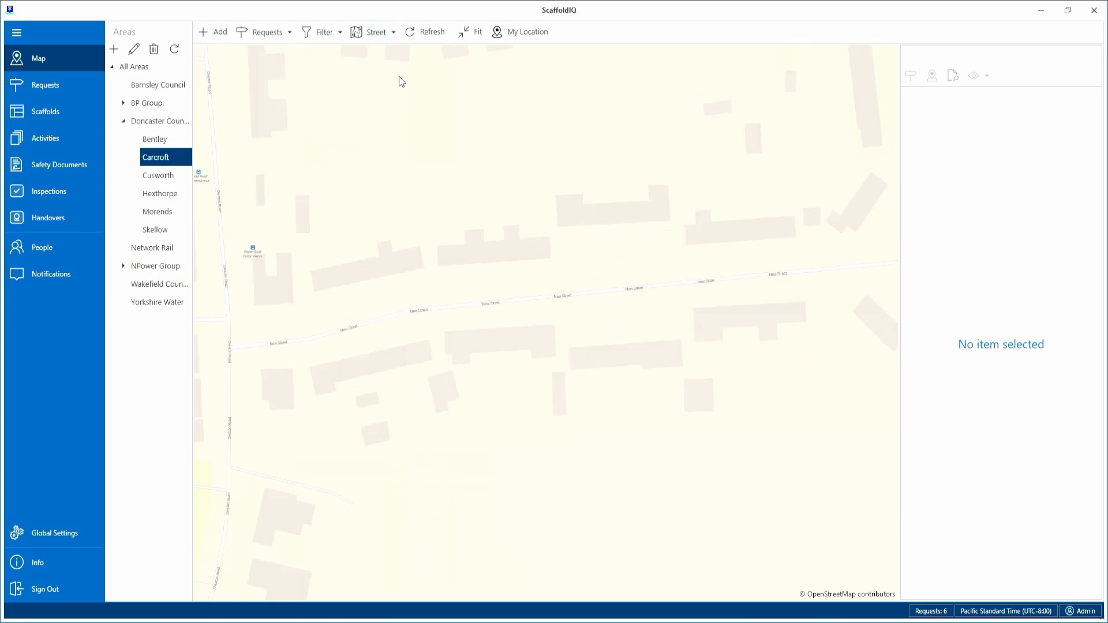
Start a new scaffold request and confirm its location by the houses along New Street.
left_click(215, 35)
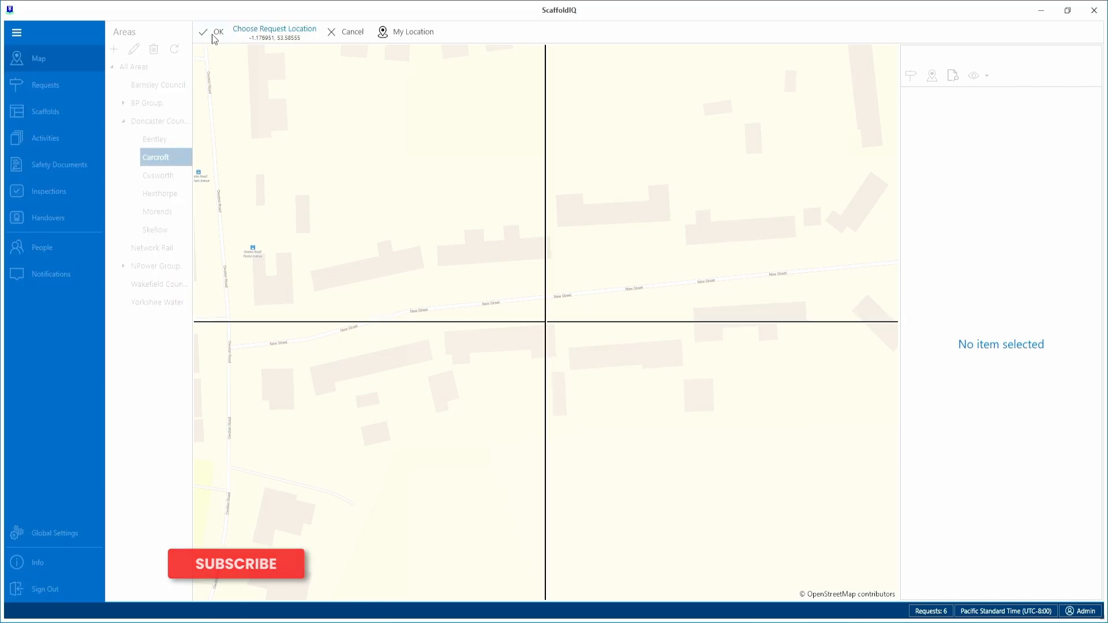
scroll(504, 302, "up", 1)
mouse_move(507, 302)
left_mouse_down()
mouse_move(523, 302)
mouse_move(514, 319)
left_mouse_up()
left_click(214, 32)
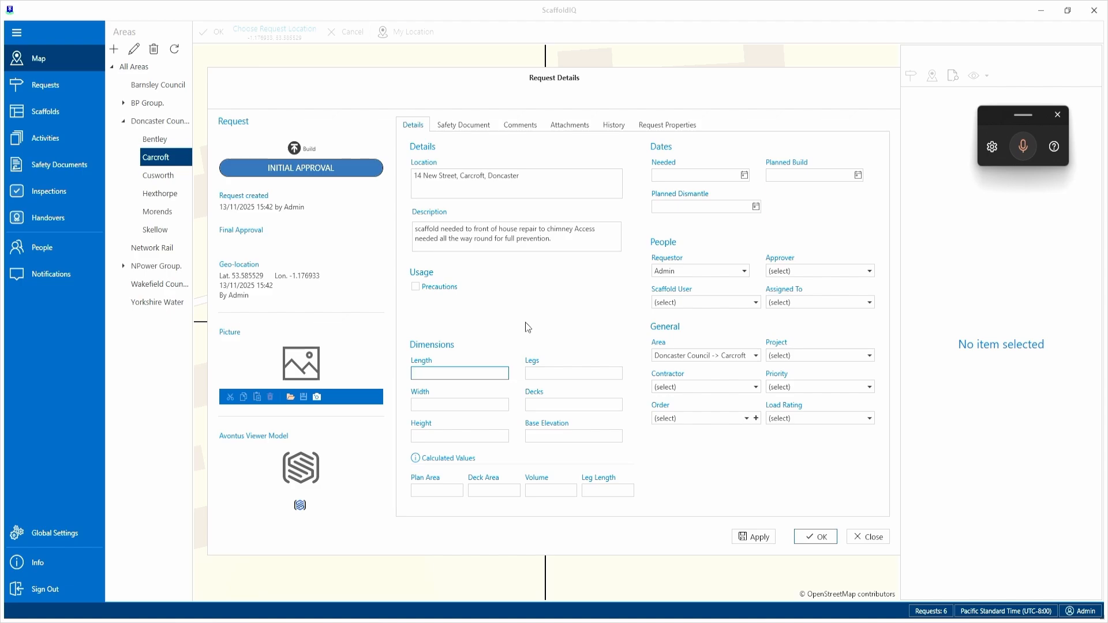
Fill in the request dimensions: length 4, width 4, height 7.5, legs 10, decks 3 and base elevation 2.5.
type("4")
left_click(546, 372)
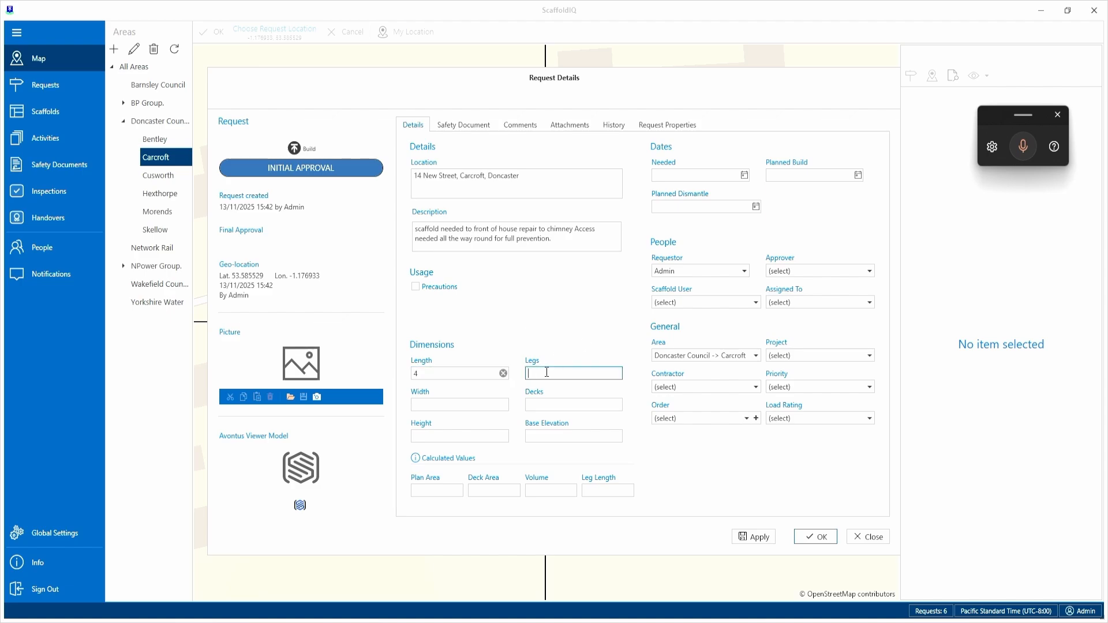
type("10")
left_click(439, 403)
type("4")
left_click(448, 436)
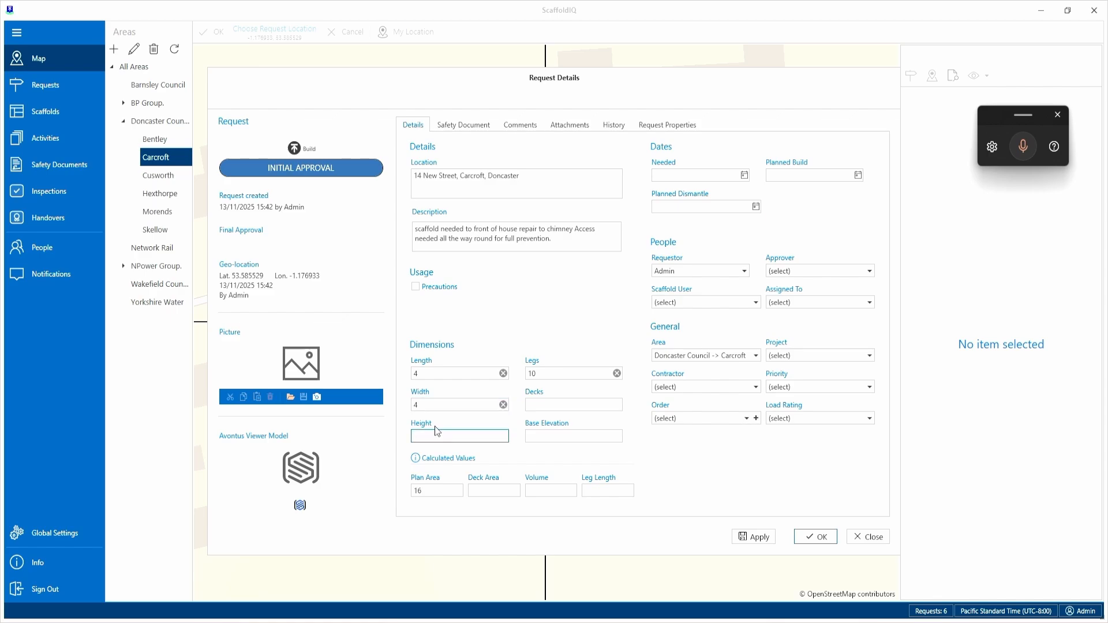
type("7.5")
left_click(547, 406)
type("3")
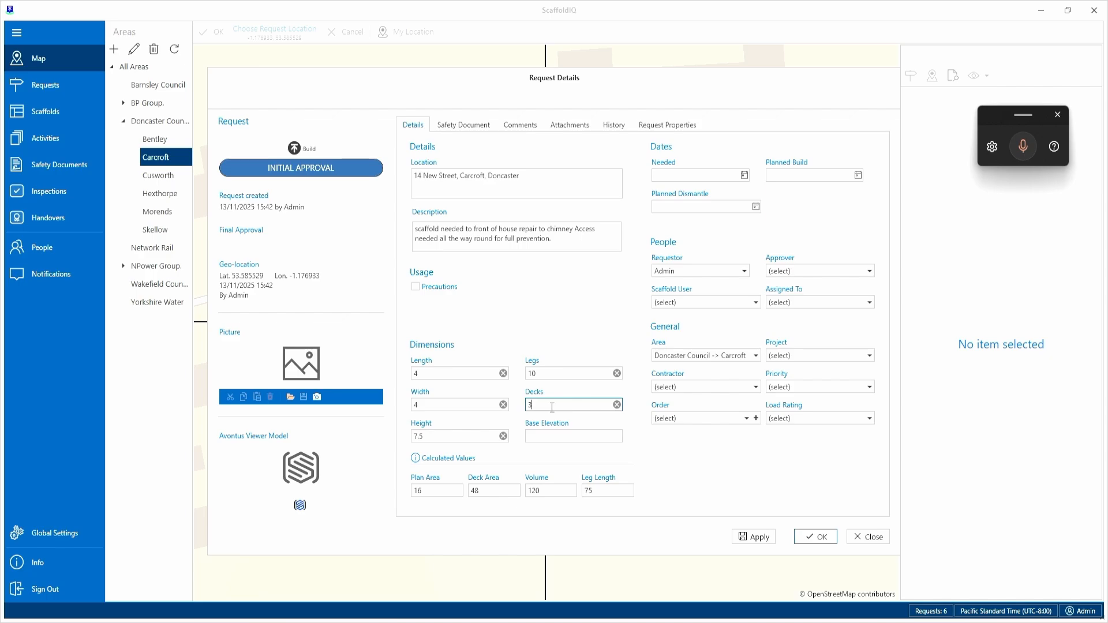
key("Tab")
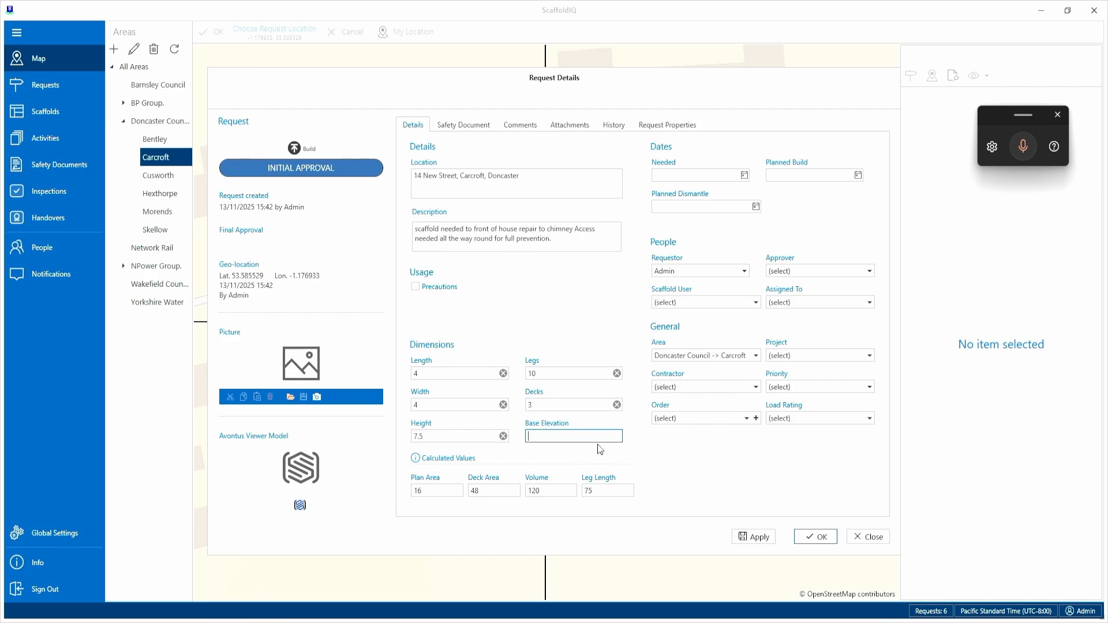
type("2.5")
Set the needed and planned build dates to 21/11/2025 and the planned dismantle date to 28/11/2025.
left_click(744, 175)
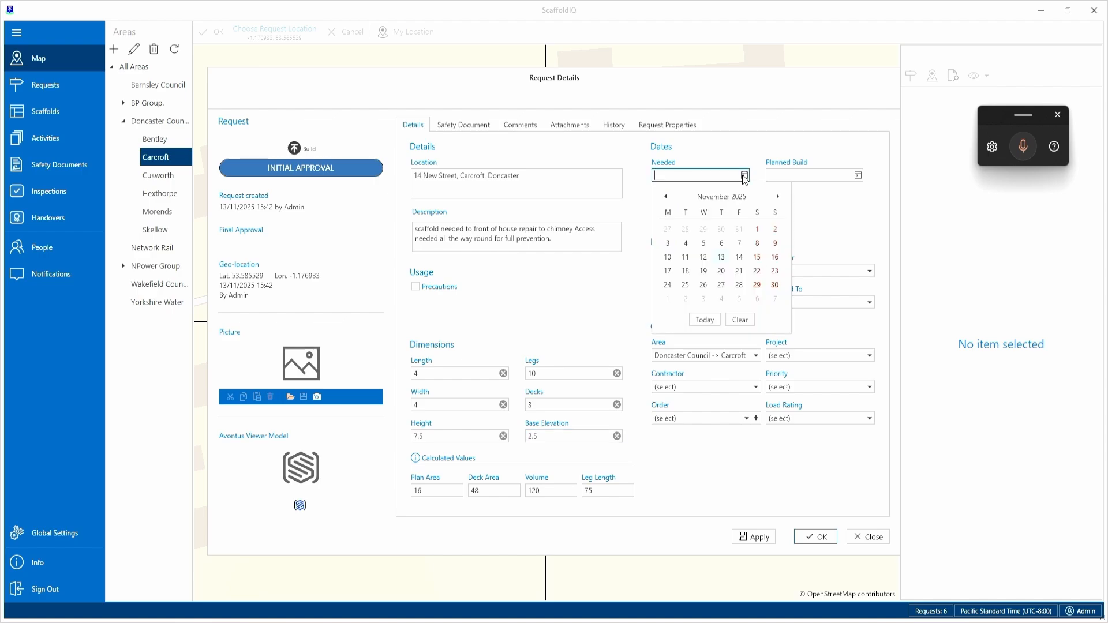
left_click(738, 272)
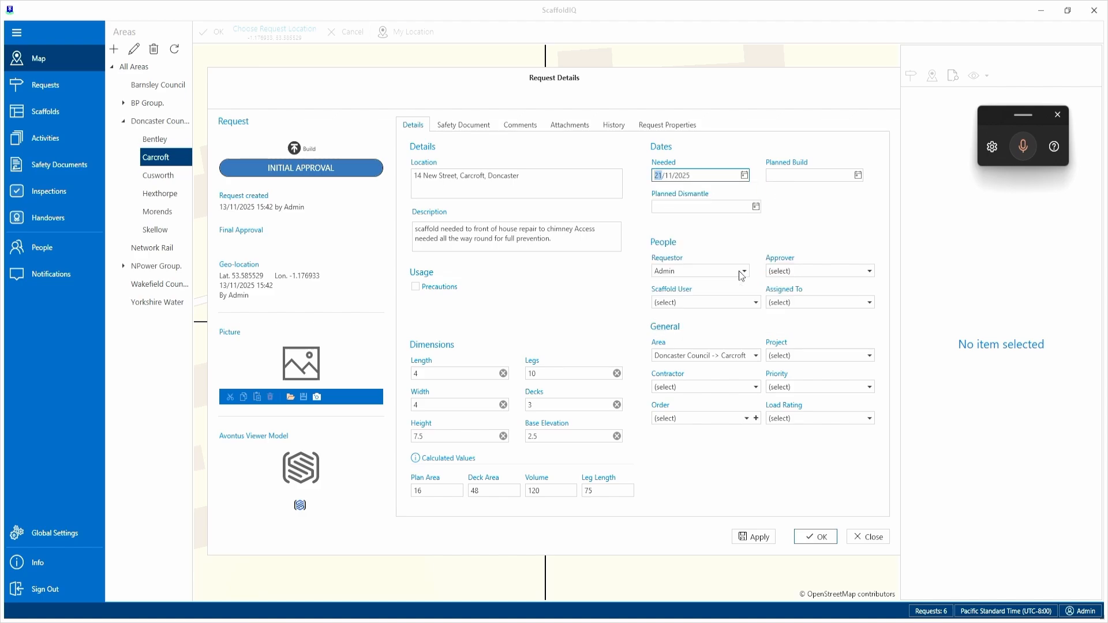
left_click(858, 175)
left_click(853, 271)
left_click(756, 207)
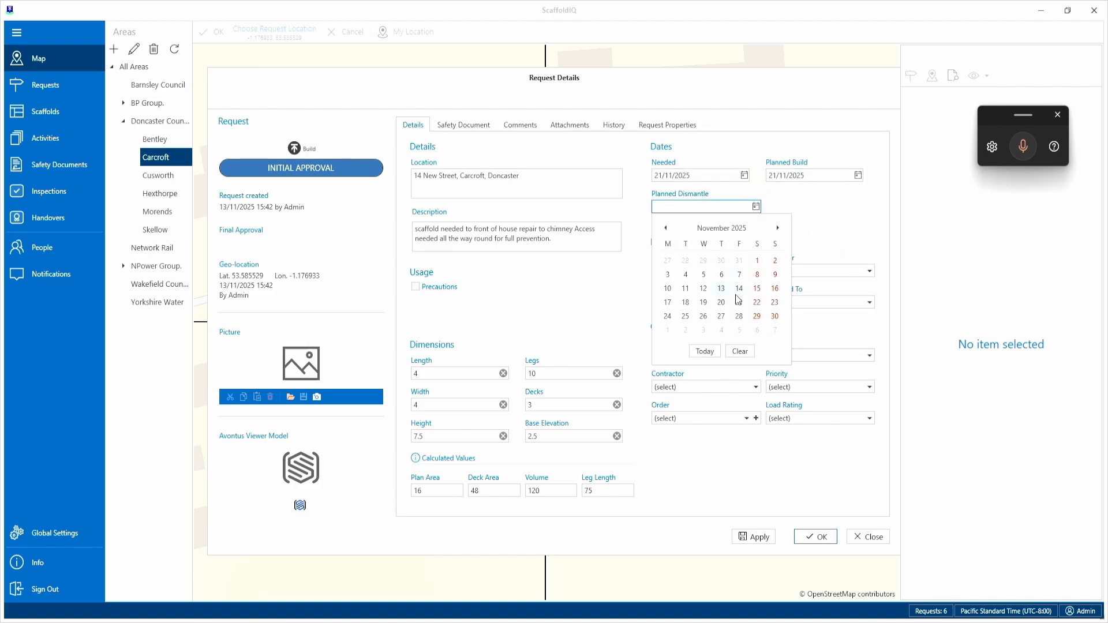
left_click(739, 318)
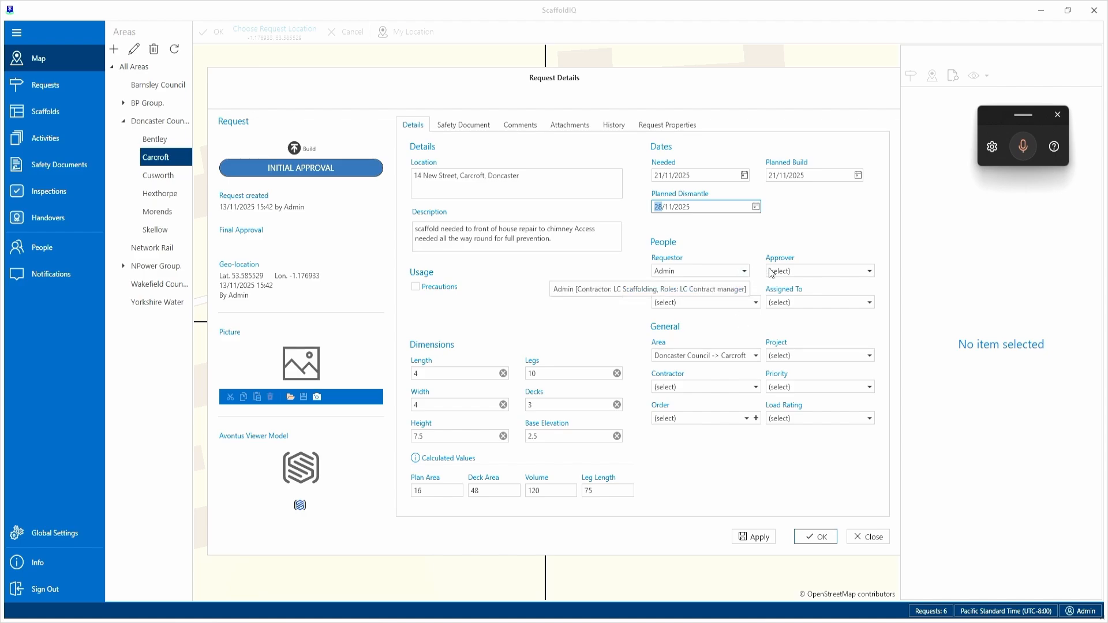
Choose the same DMBC contact as both the requestor and the approver of the request.
left_click(744, 271)
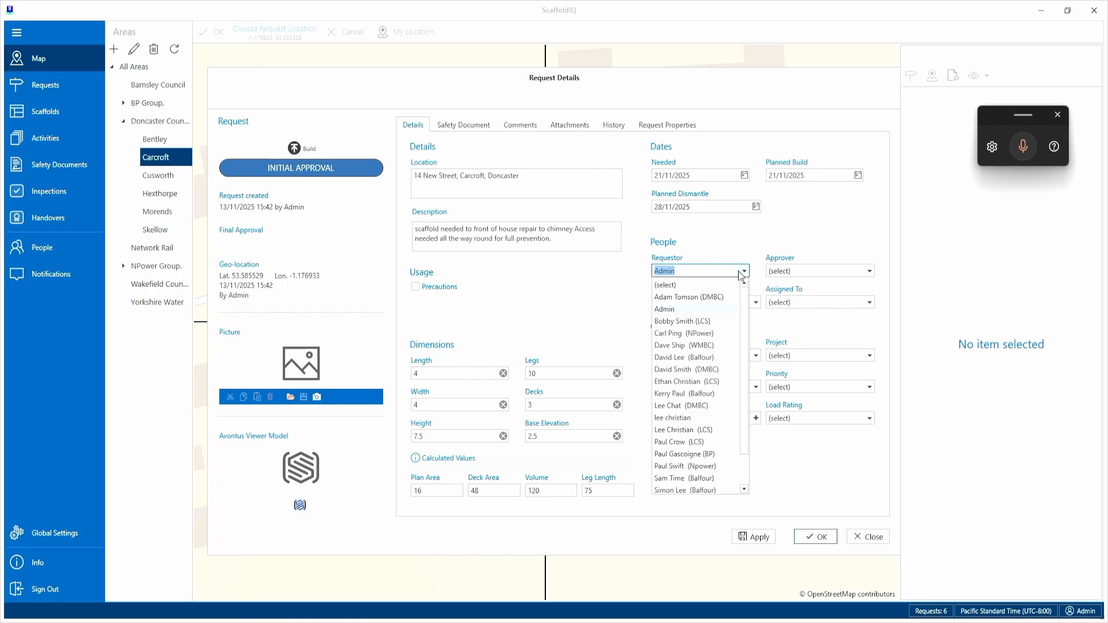
scroll(698, 440, "down", 1)
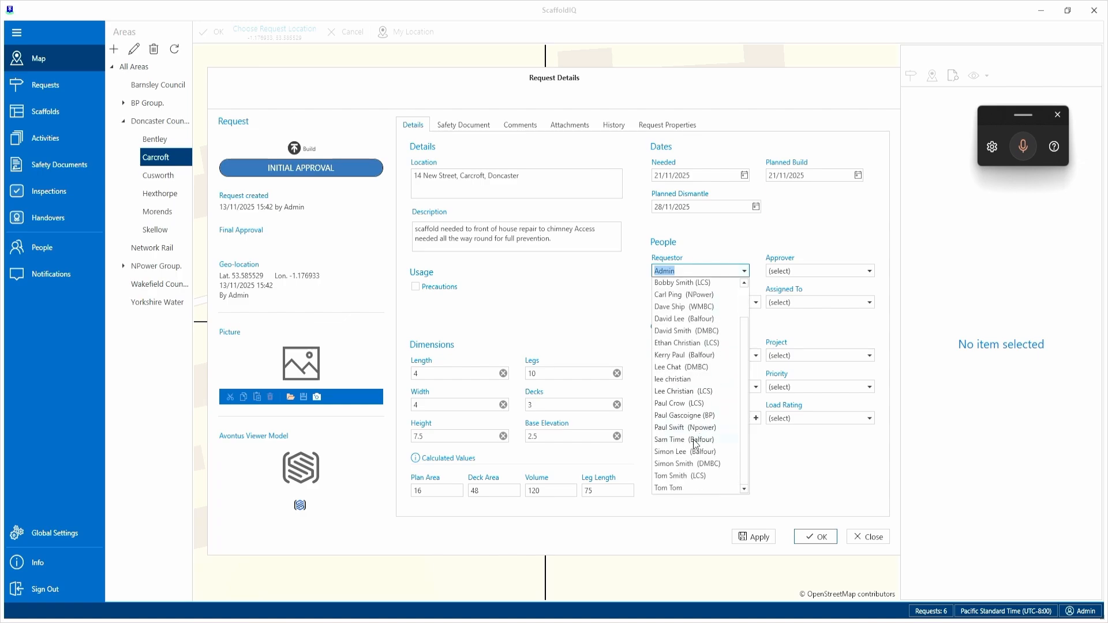
scroll(698, 440, "up", 1)
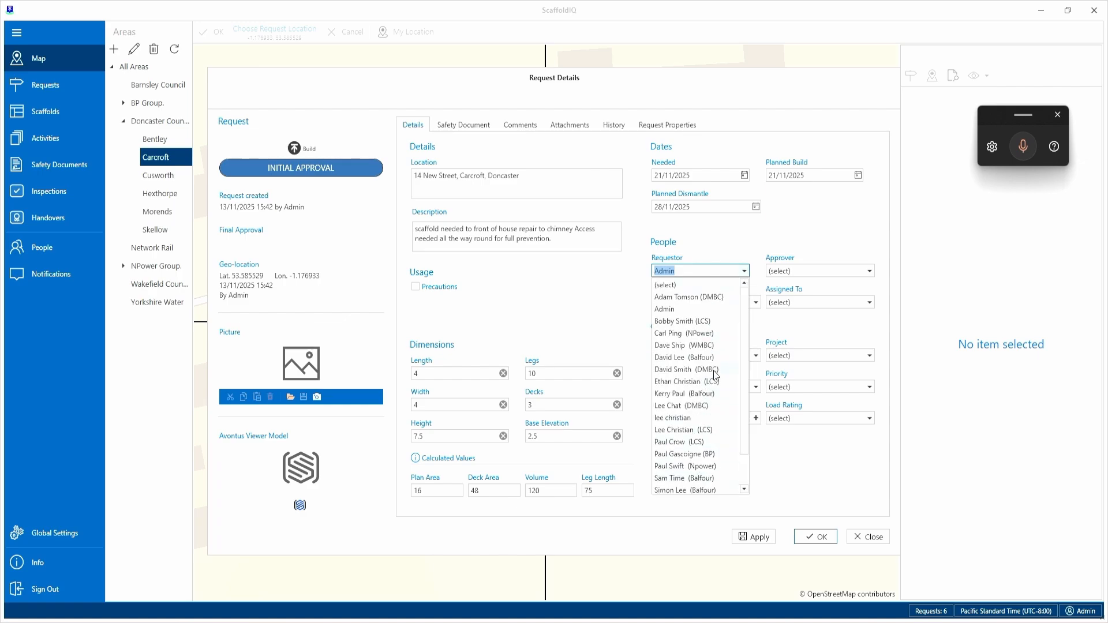
left_click(680, 370)
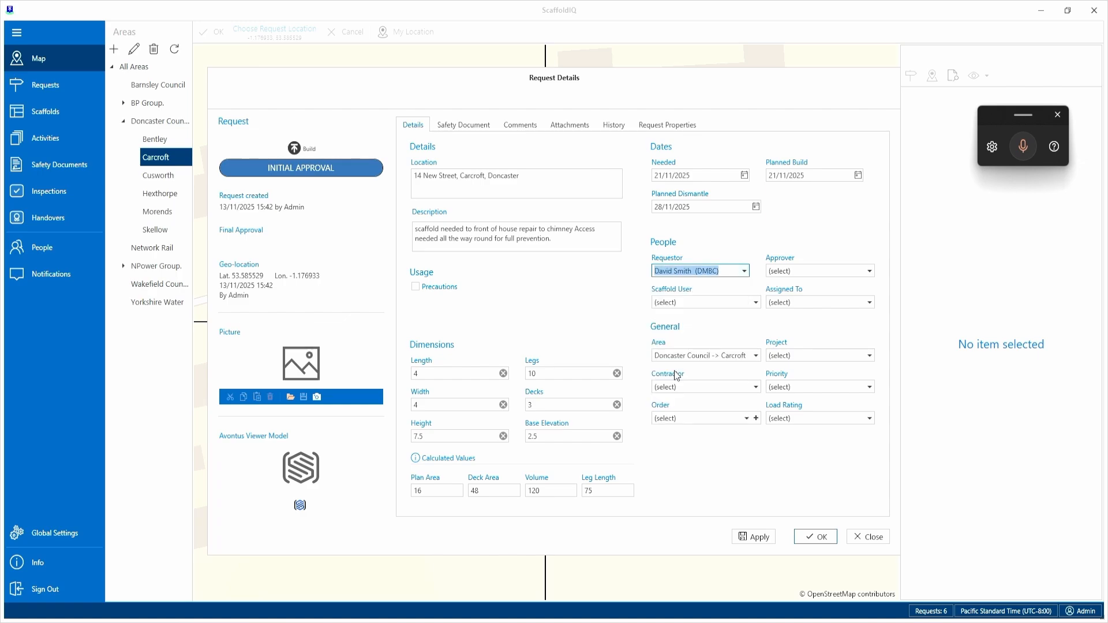
left_click(869, 271)
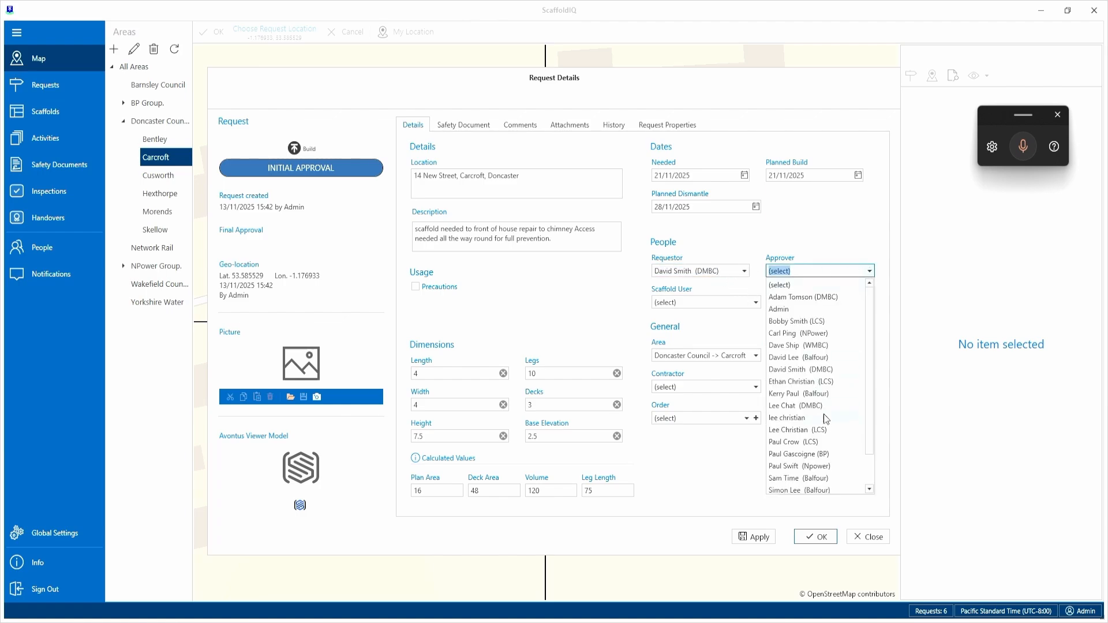
scroll(822, 414, "down", 1)
left_click(807, 341)
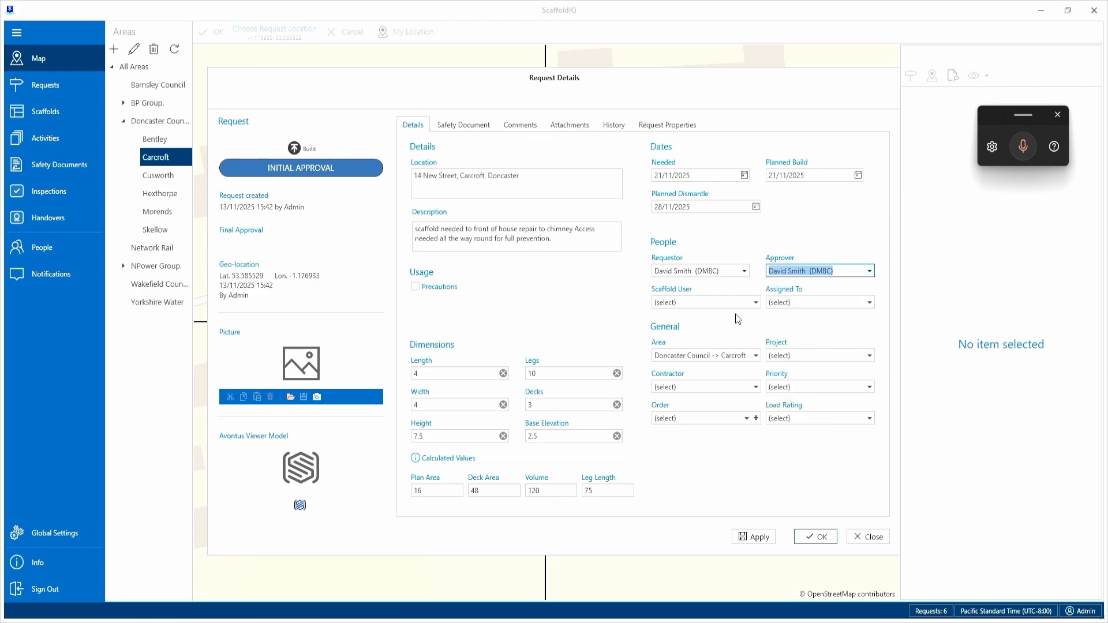
Set the scaffold user to the requestor's DMBC contact and assign the request to an LCS contact.
left_click(756, 303)
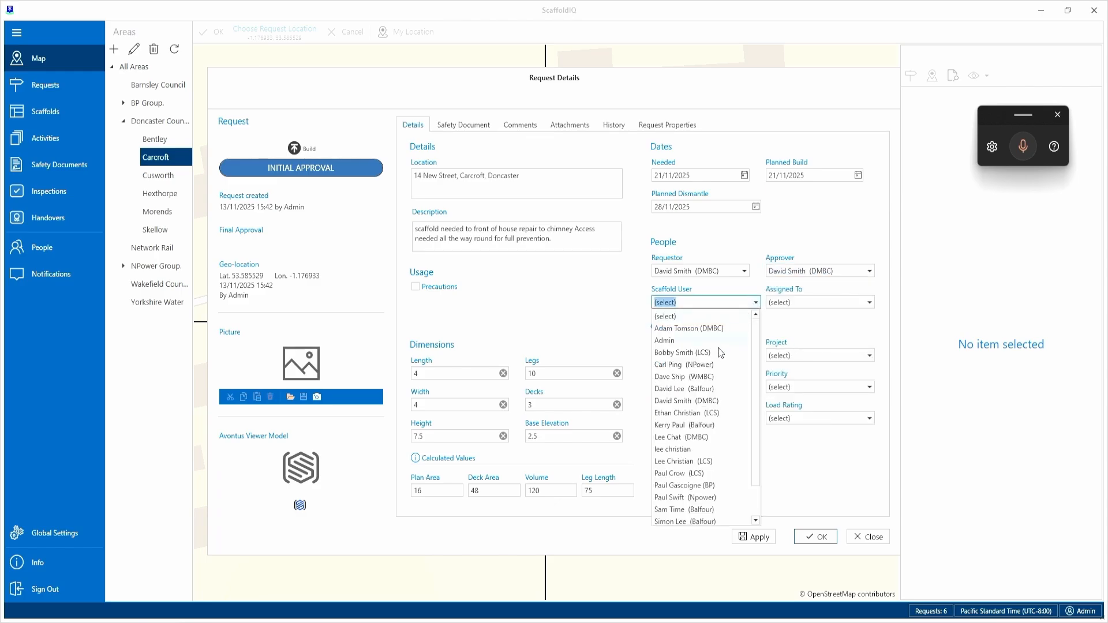
left_click(698, 401)
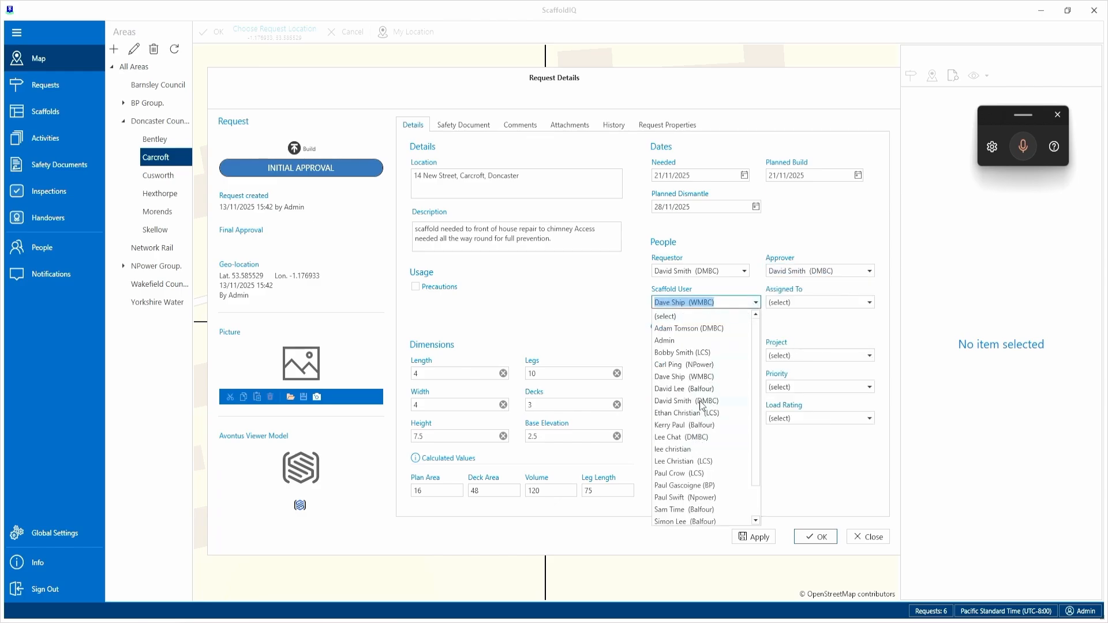
left_click(869, 303)
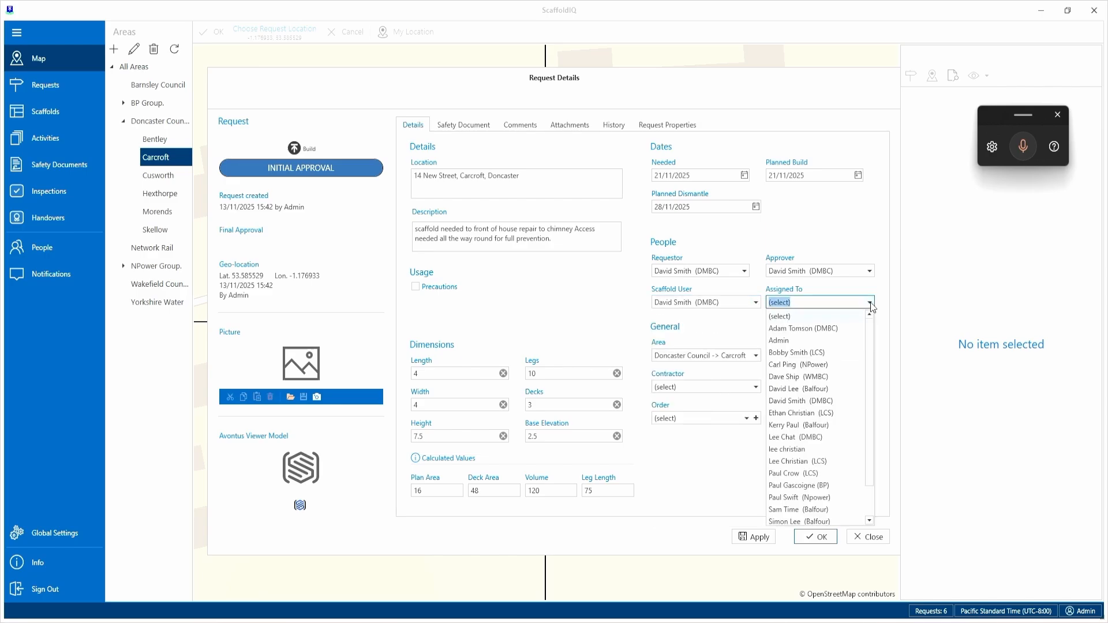
left_click(797, 462)
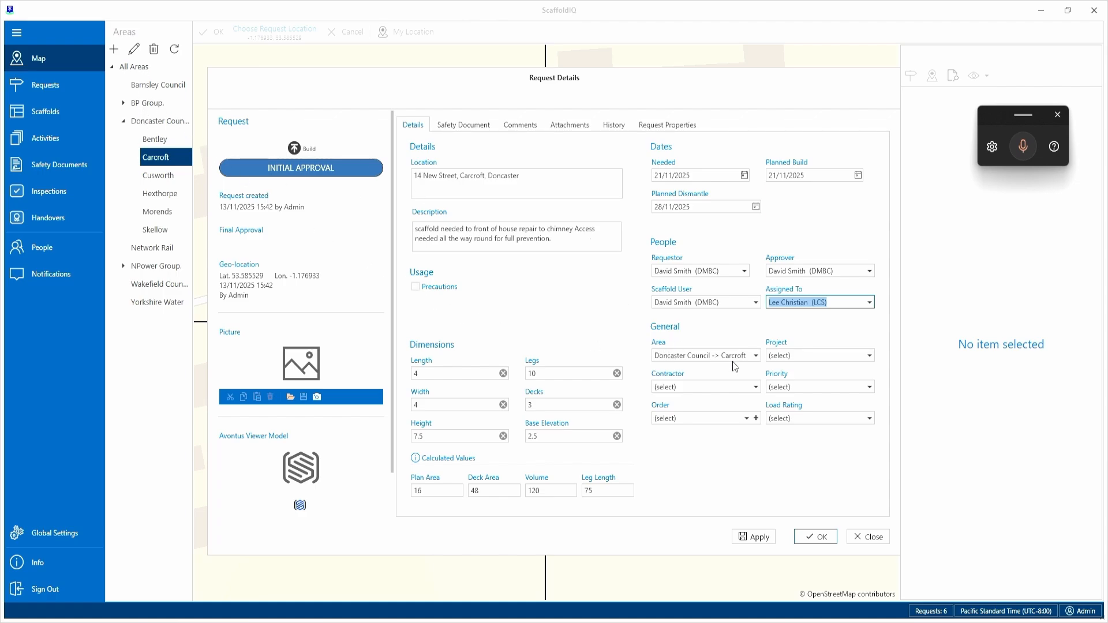
Set the general details to project Maintenance, contractor Doncaster Council, priority Low and load rating Medium Duty.
left_click(832, 355)
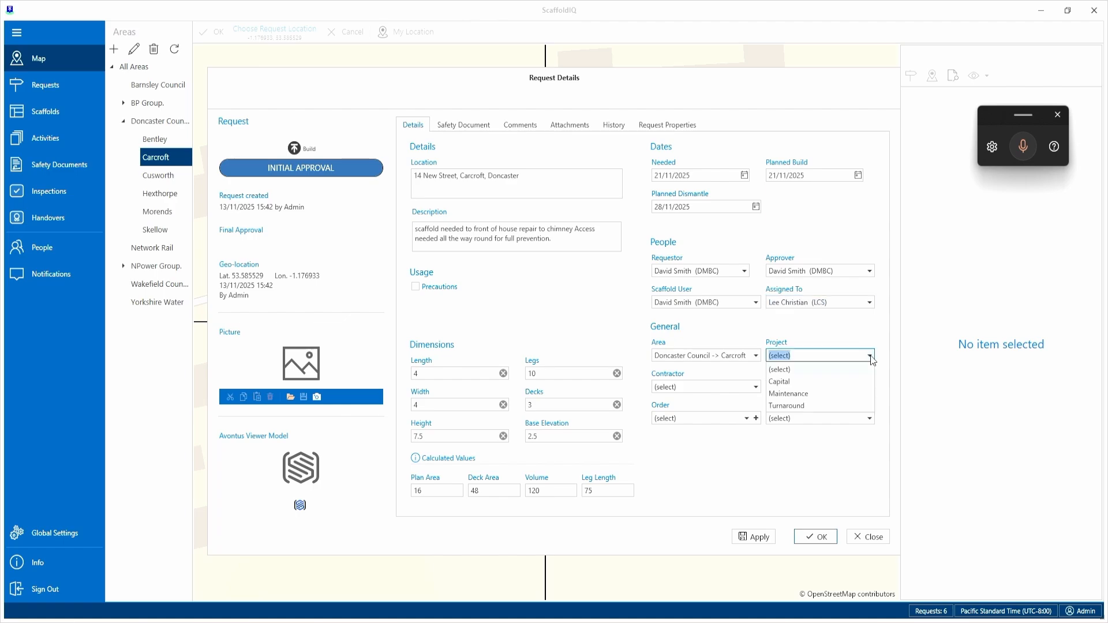
left_click(786, 397)
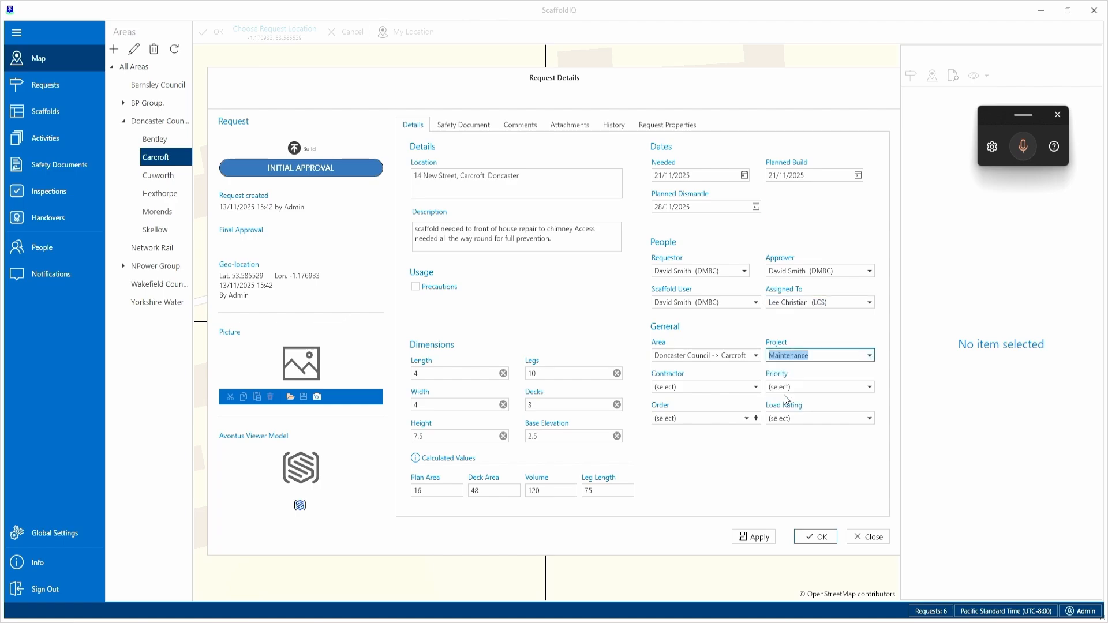
left_click(755, 387)
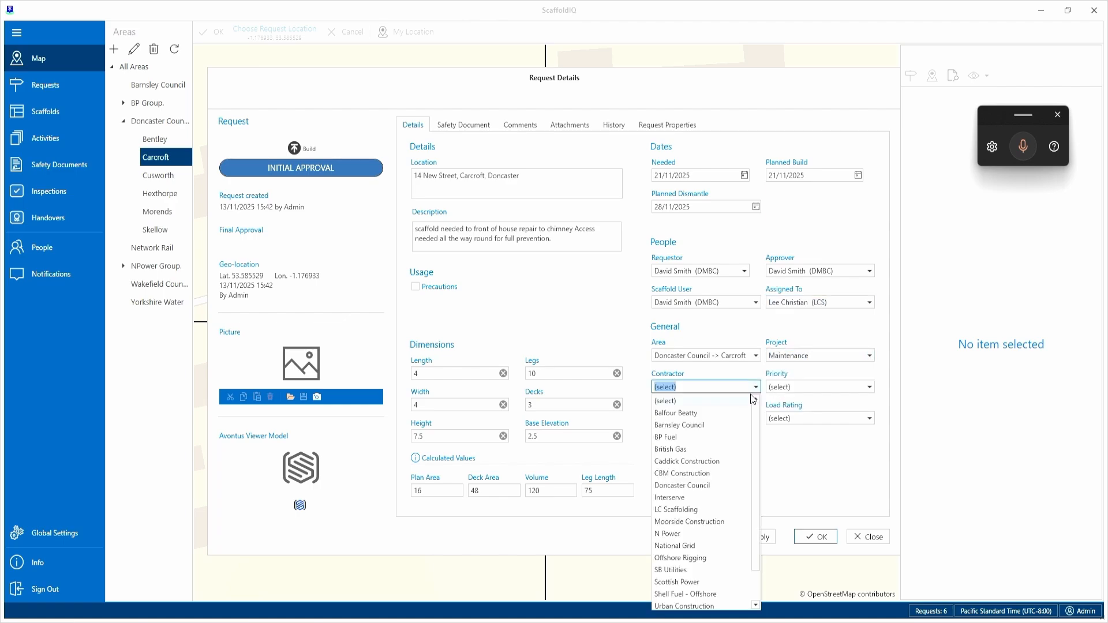
left_click(700, 485)
left_click(870, 387)
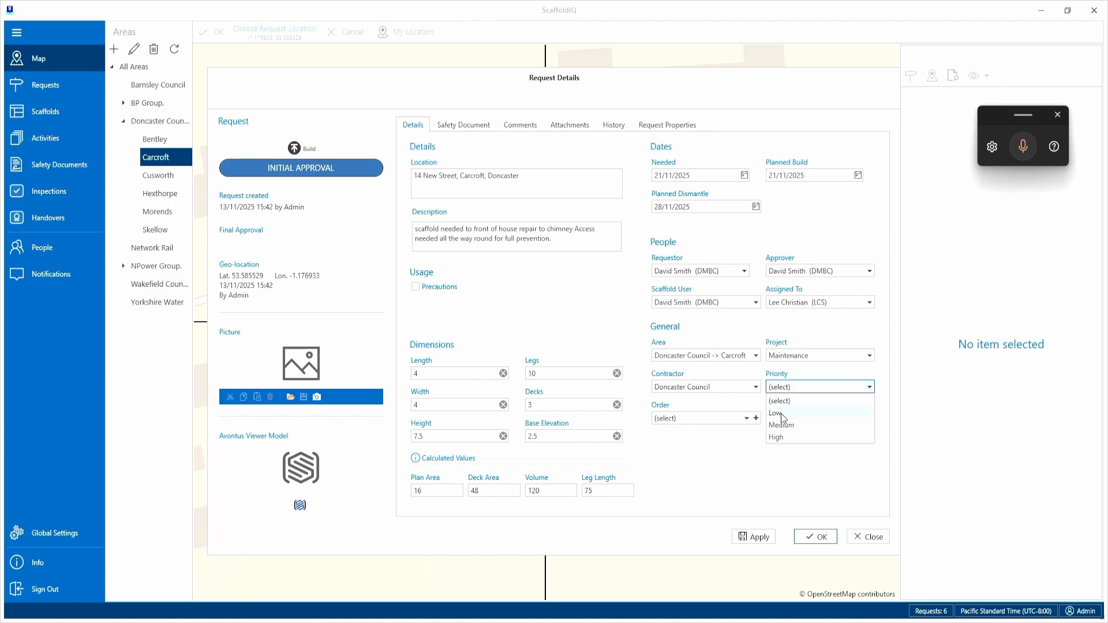
left_click(781, 413)
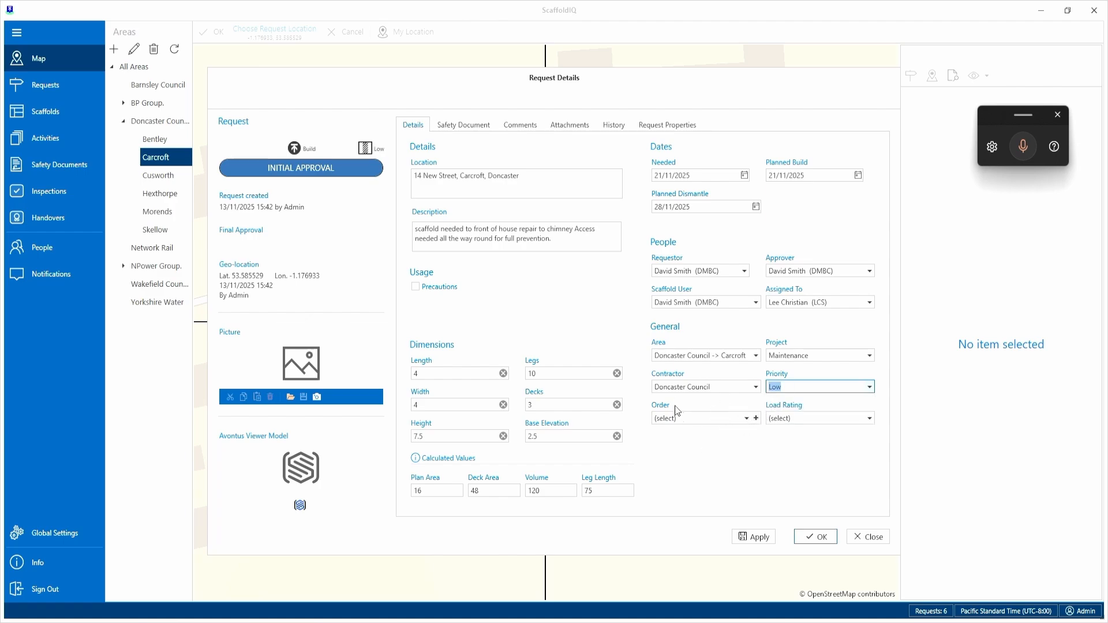
left_click(873, 422)
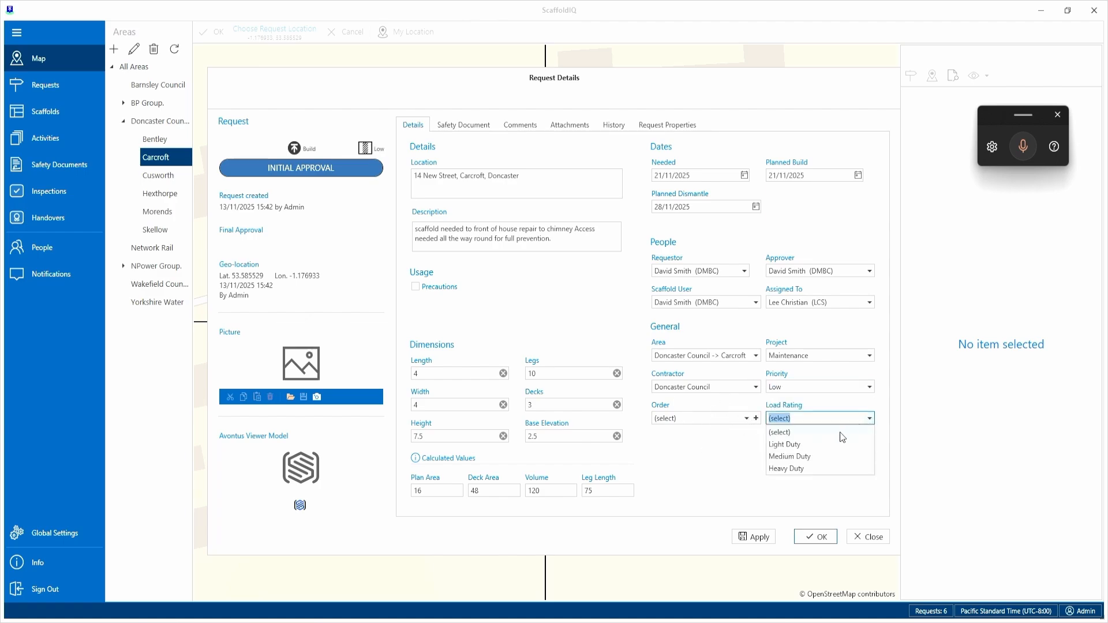
left_click(788, 457)
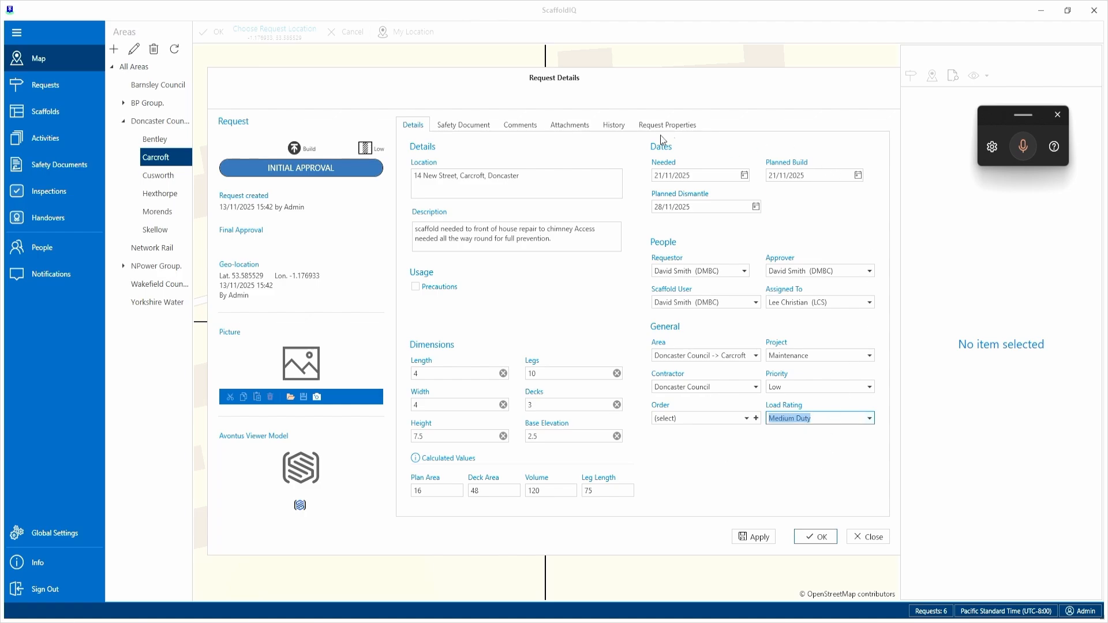
Review the request's safety document setup, comments and attachments sections.
left_click(472, 126)
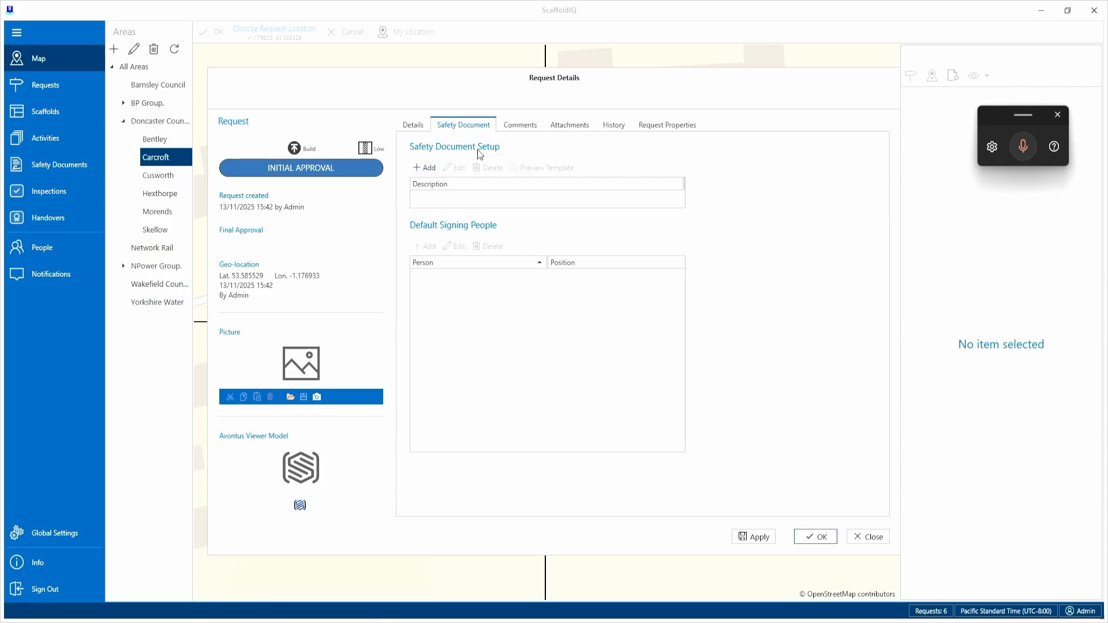
left_click(420, 128)
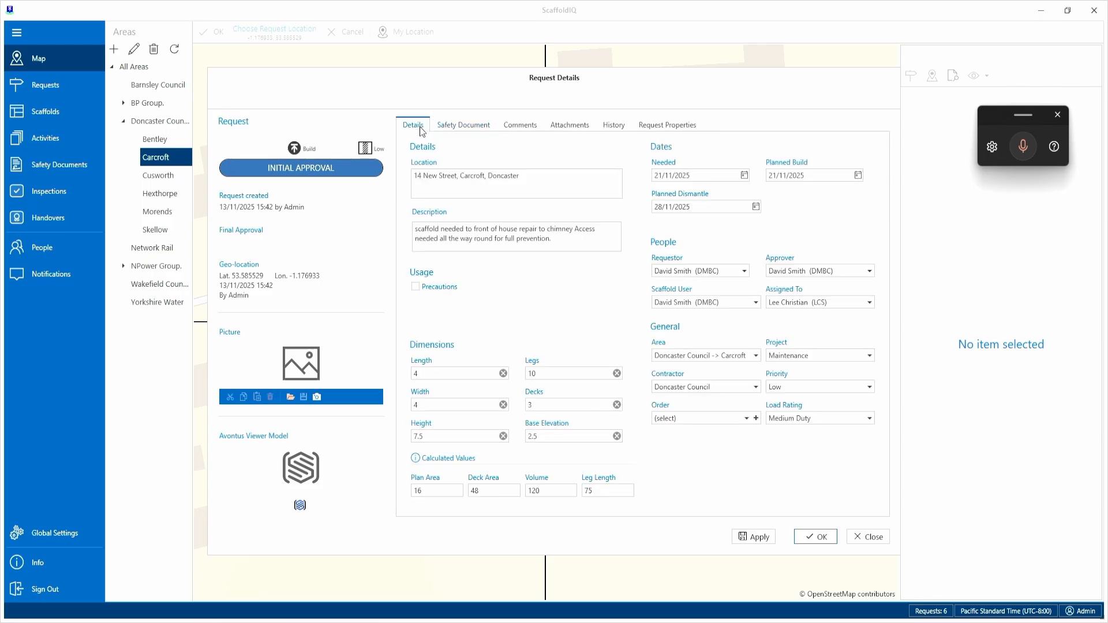
left_click(519, 125)
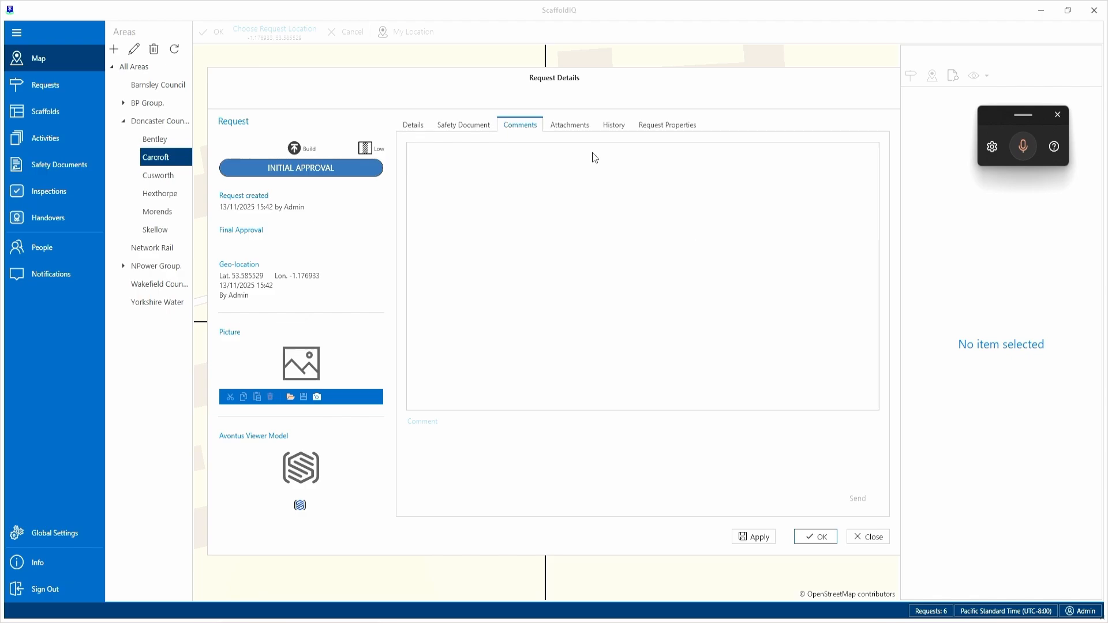
left_click(574, 130)
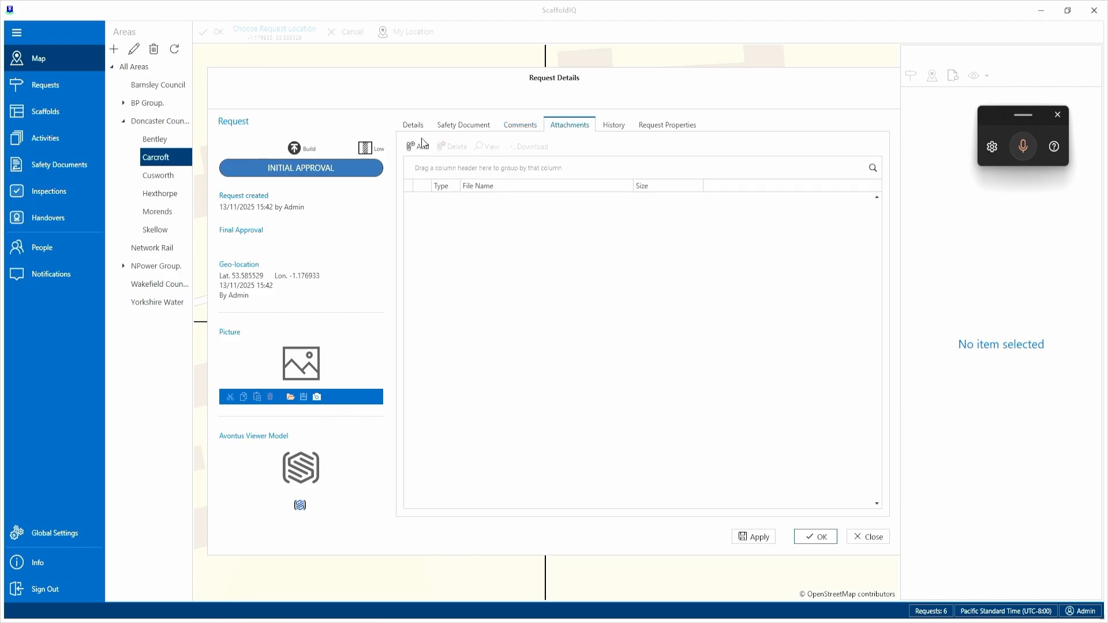
Load the house photo "Screenshot 2025-03-10 170557.png" from the Site Photos folder as the request's picture.
left_click(290, 397)
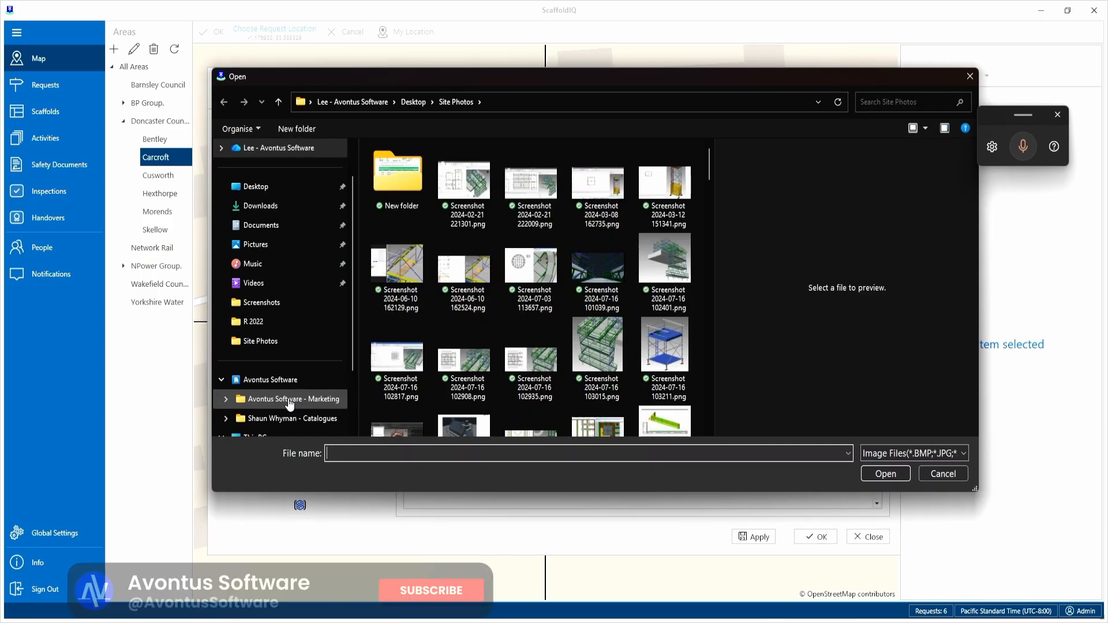
scroll(617, 381, "down", 10)
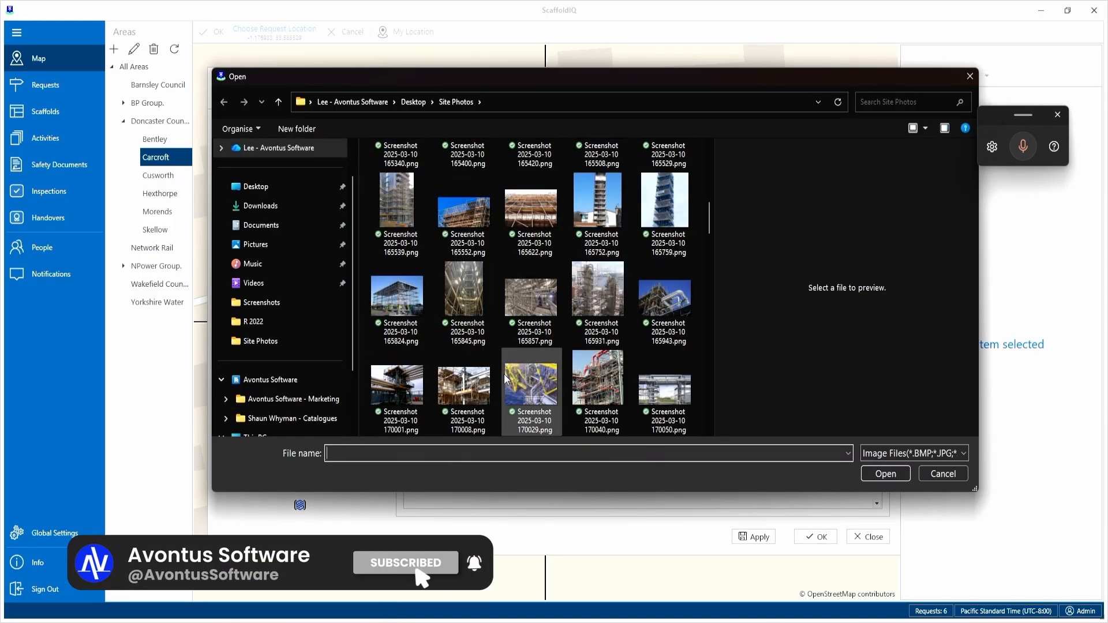
scroll(522, 378, "up", 3)
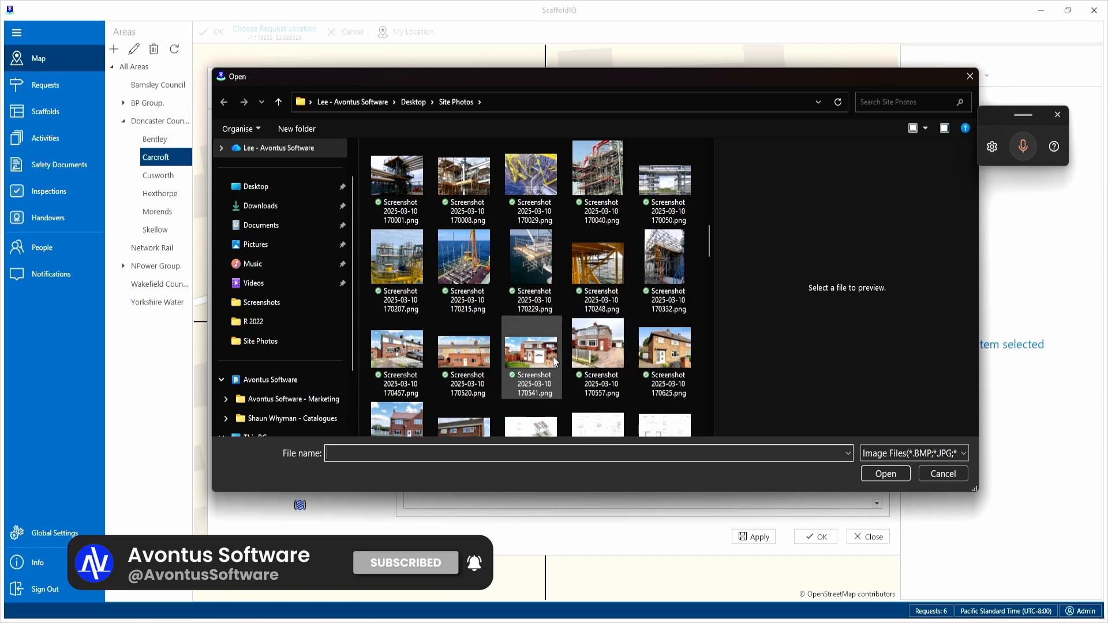
left_click(604, 345)
left_click(886, 474)
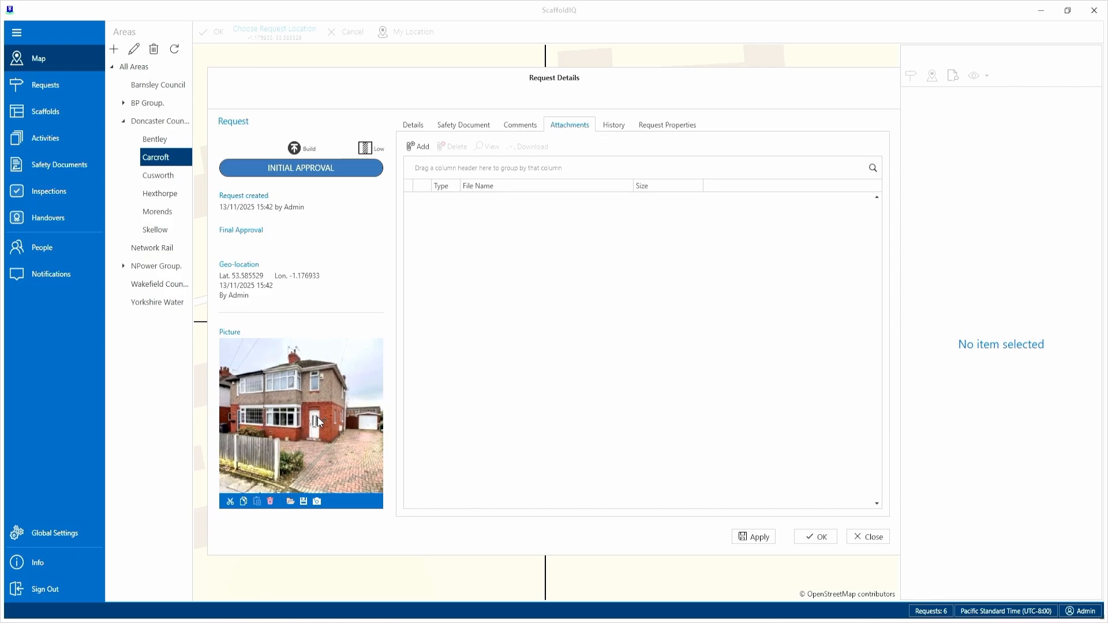
Check the request's history, properties and details, and save the new request to the map.
left_click(613, 125)
left_click(662, 128)
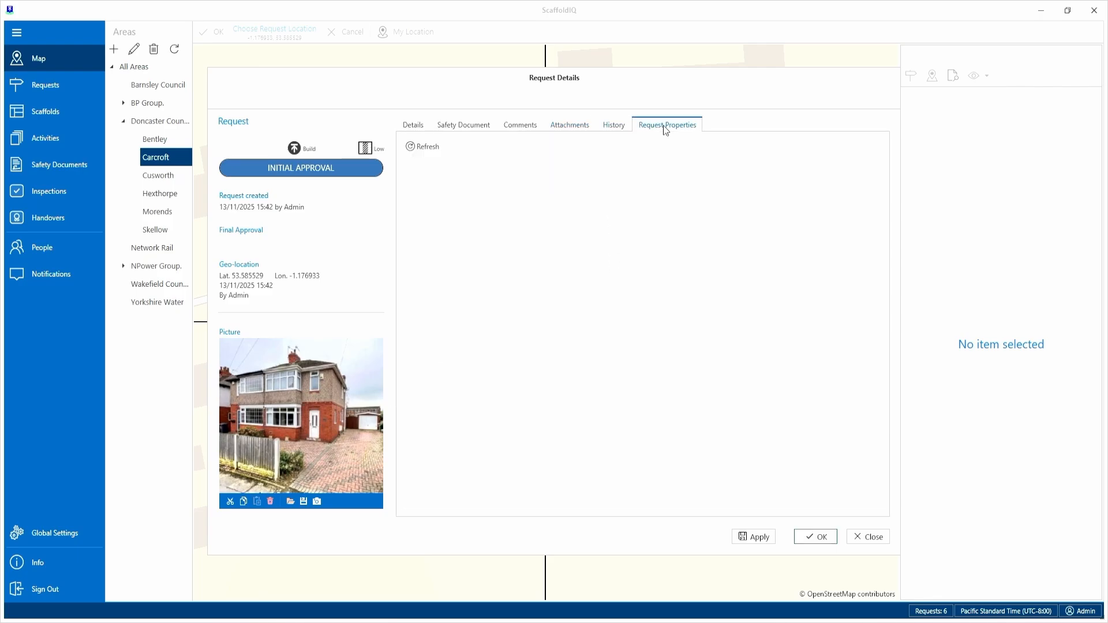
left_click(414, 127)
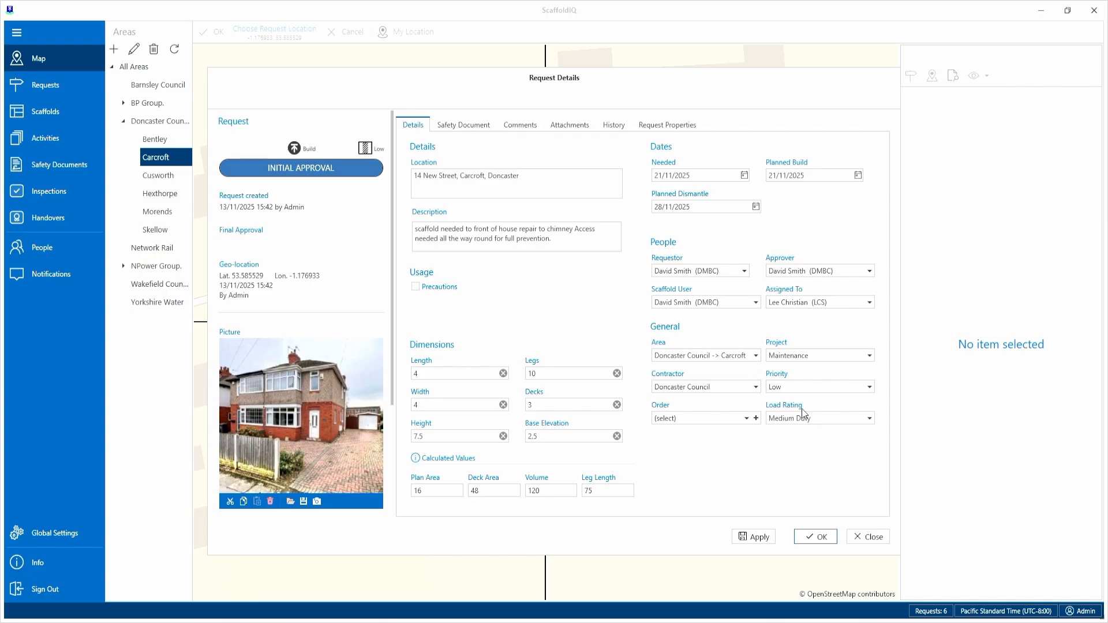
left_click(814, 538)
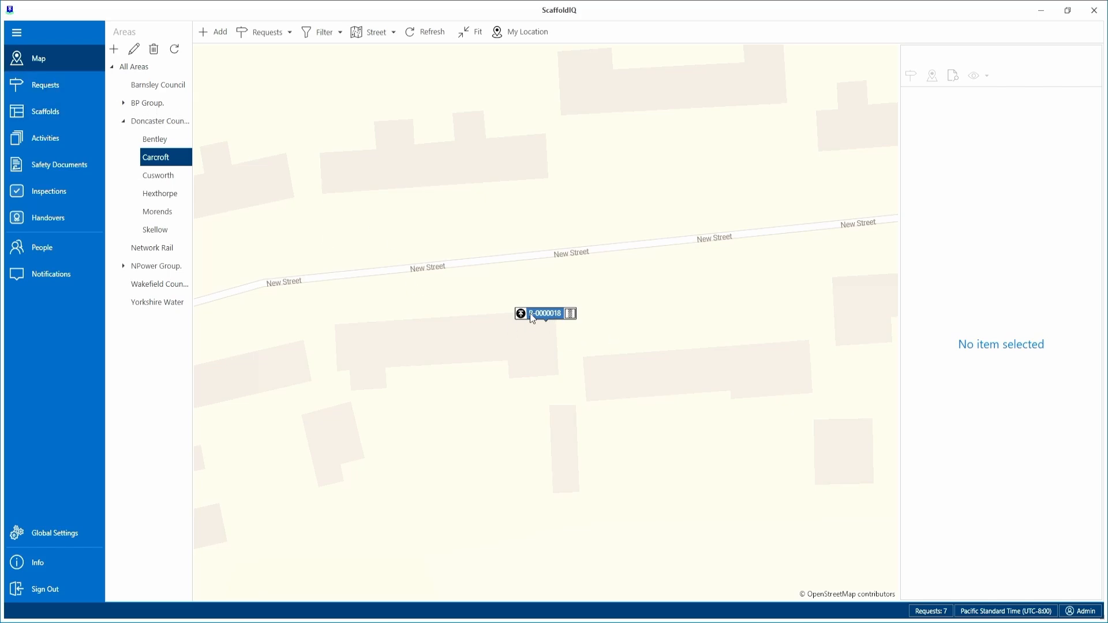
Review the new Carcroft request's full details from the requests list, and call up its deletion but decline the confirmation.
left_click(49, 91)
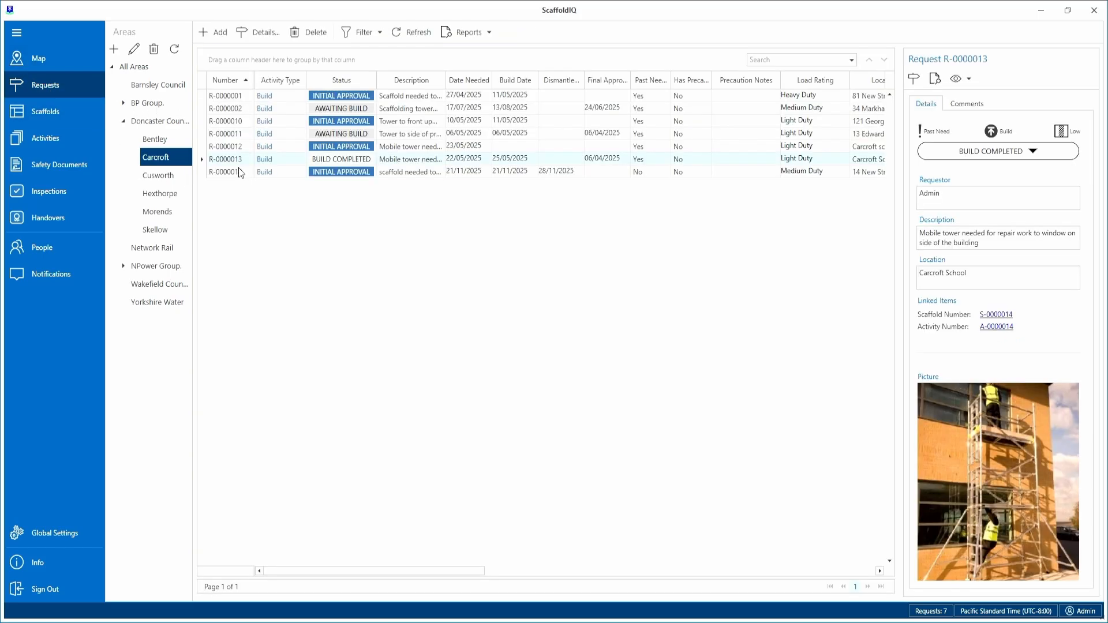
left_click(424, 173)
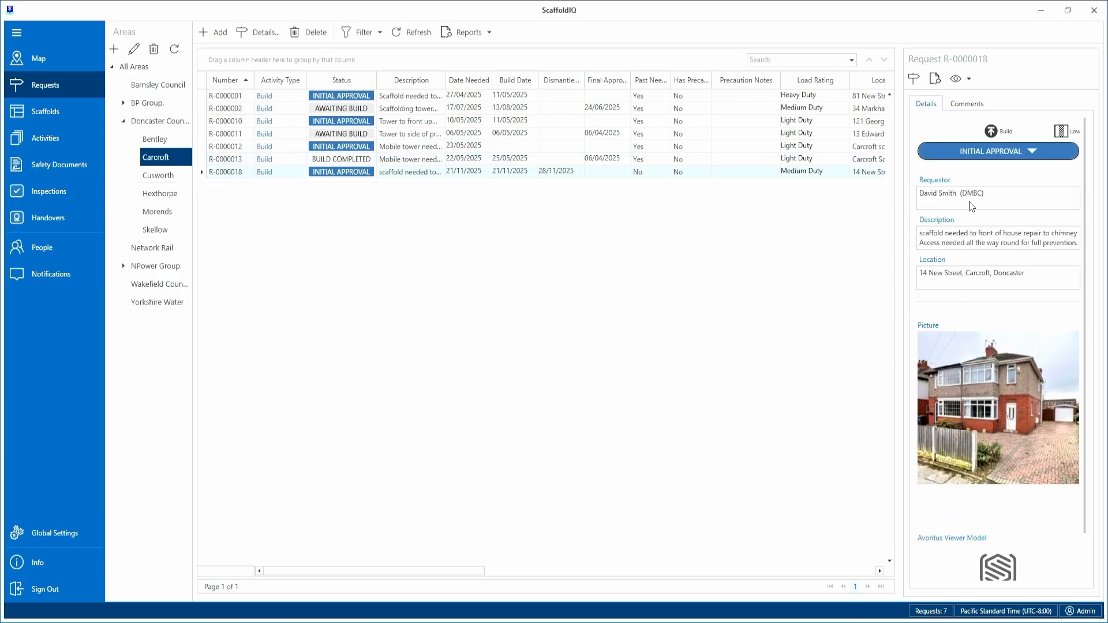
left_click(913, 80)
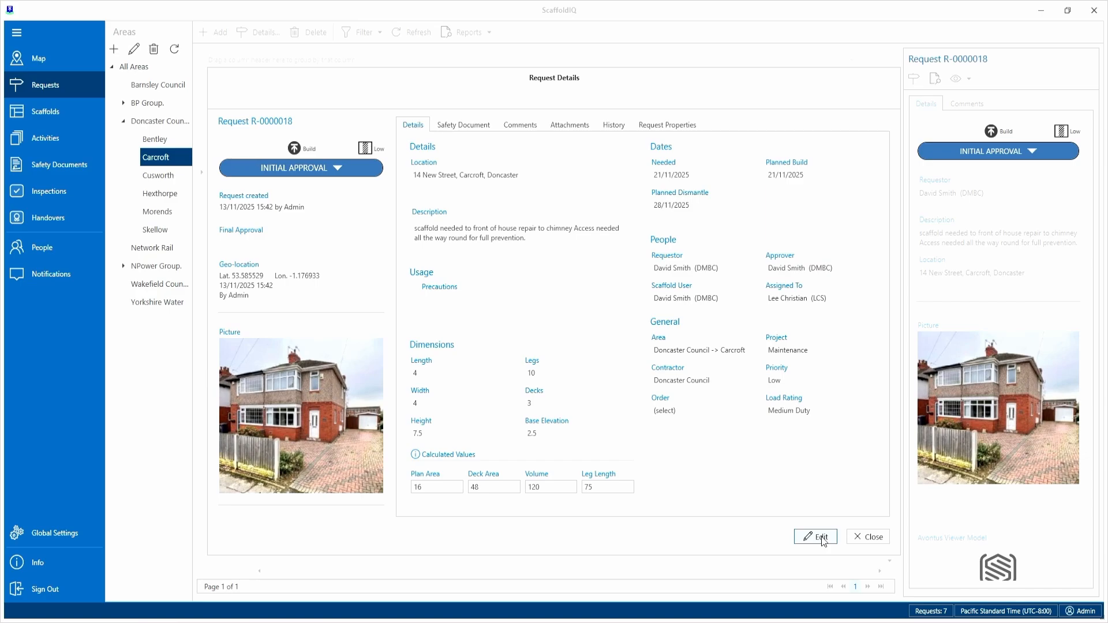
left_click(865, 537)
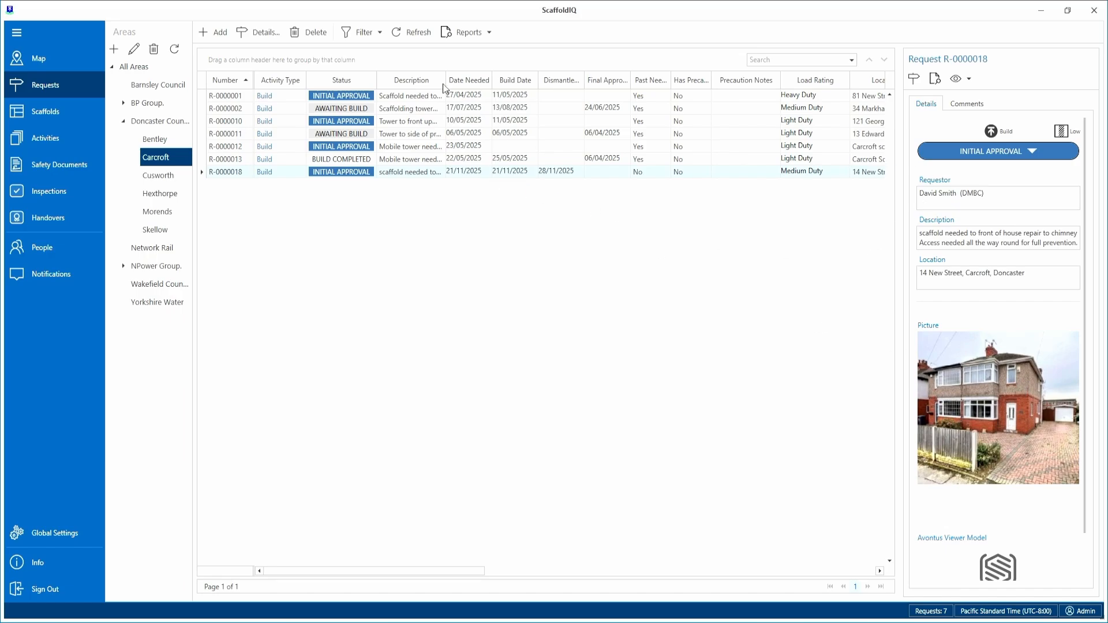
left_click(314, 30)
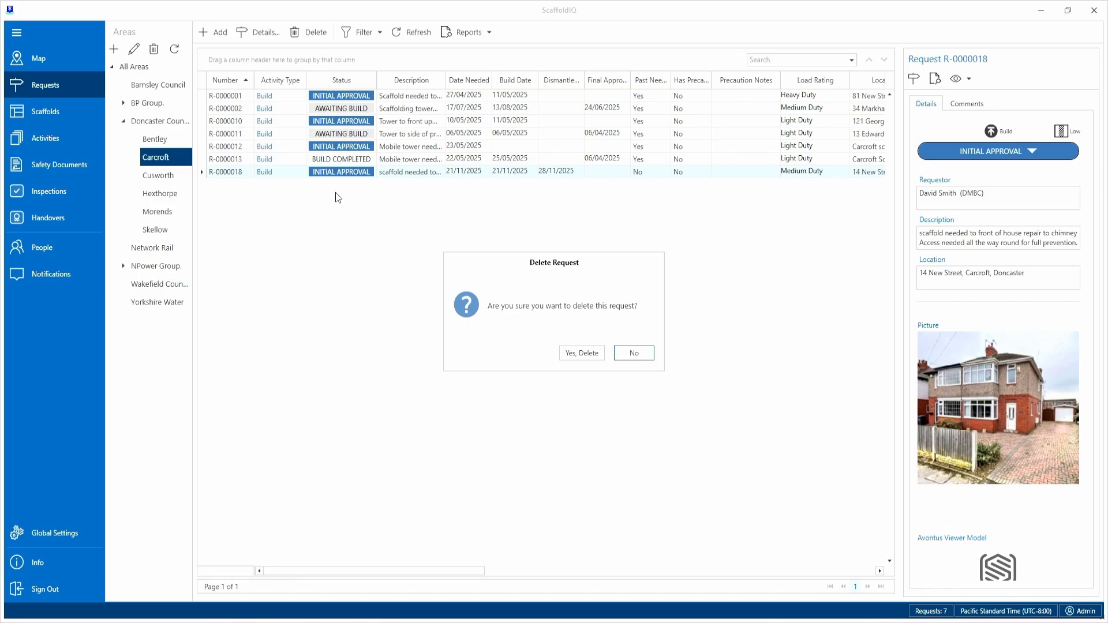
left_click(634, 354)
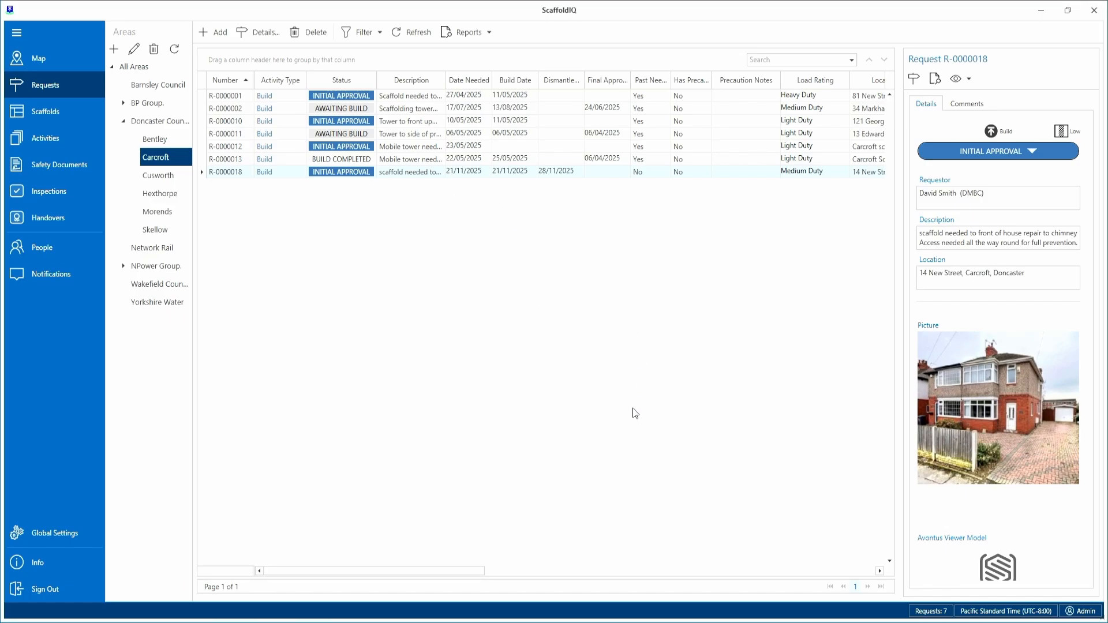